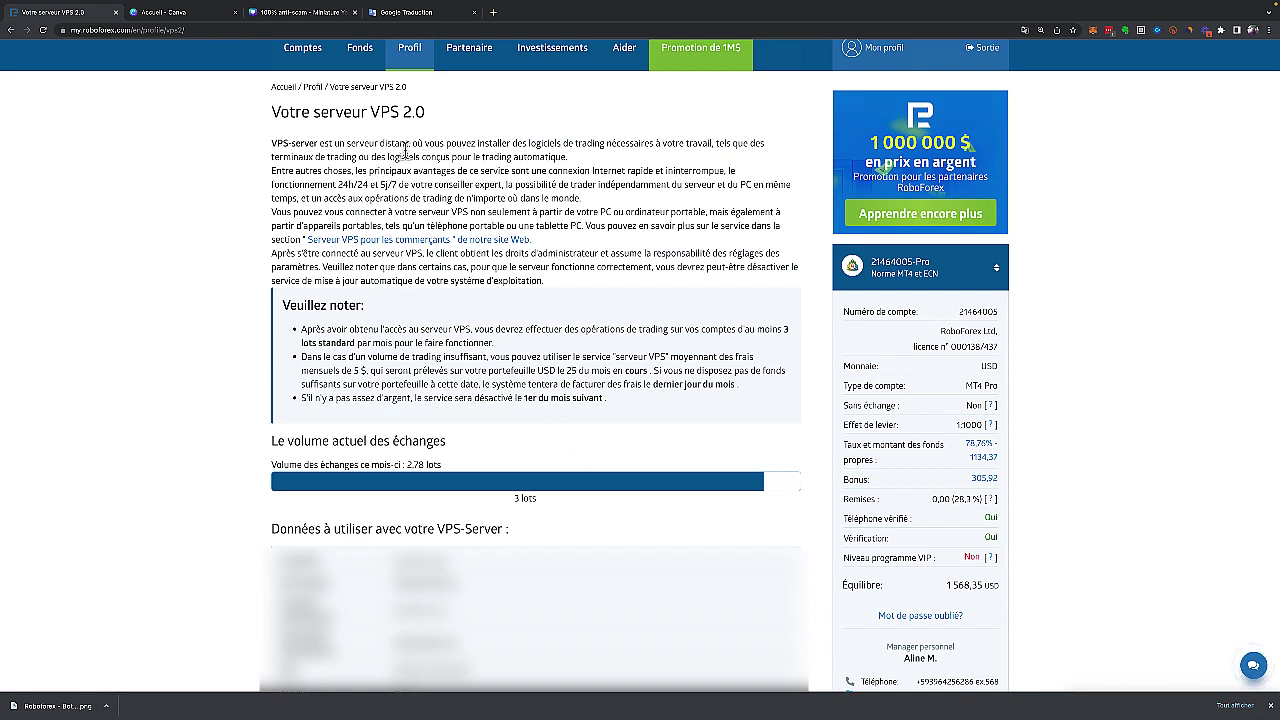
Open the internal transfers form and choose the MT4 Standard & ECN trading account as the source of the funds.
{"action": "mouse_move", "coordinate": [361, 55]}
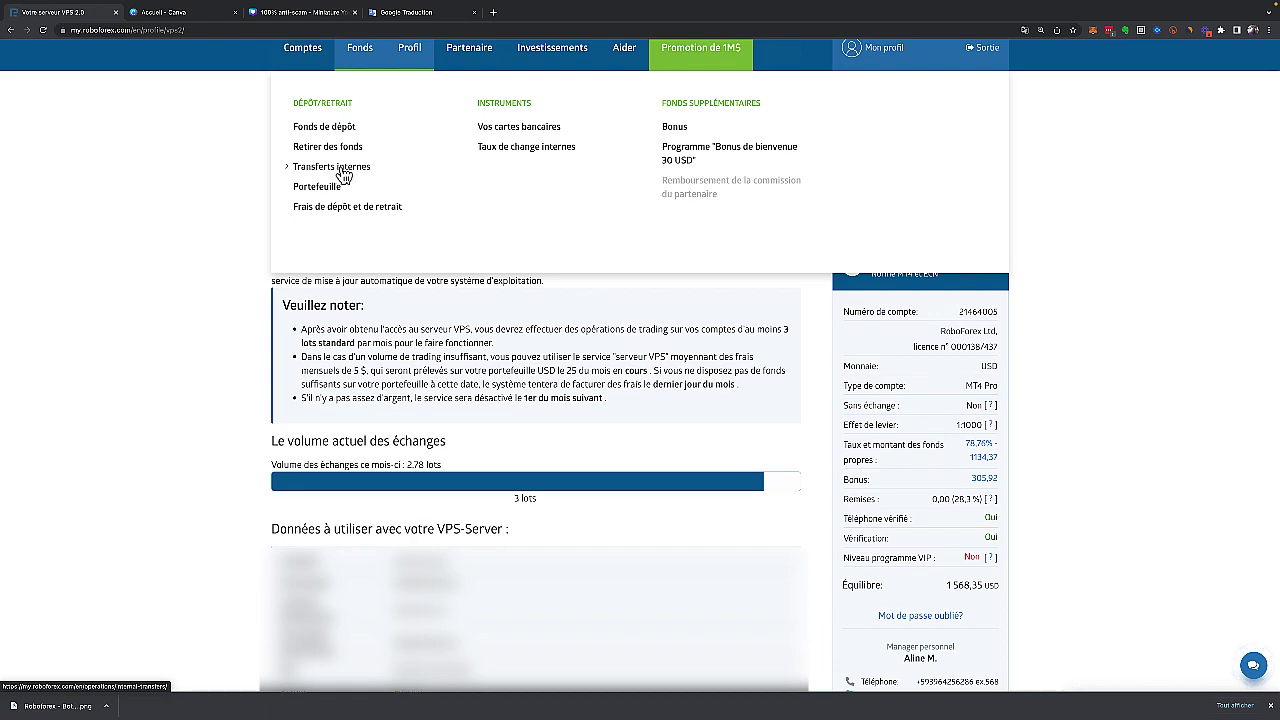
{"action": "left_click", "coordinate": [347, 176]}
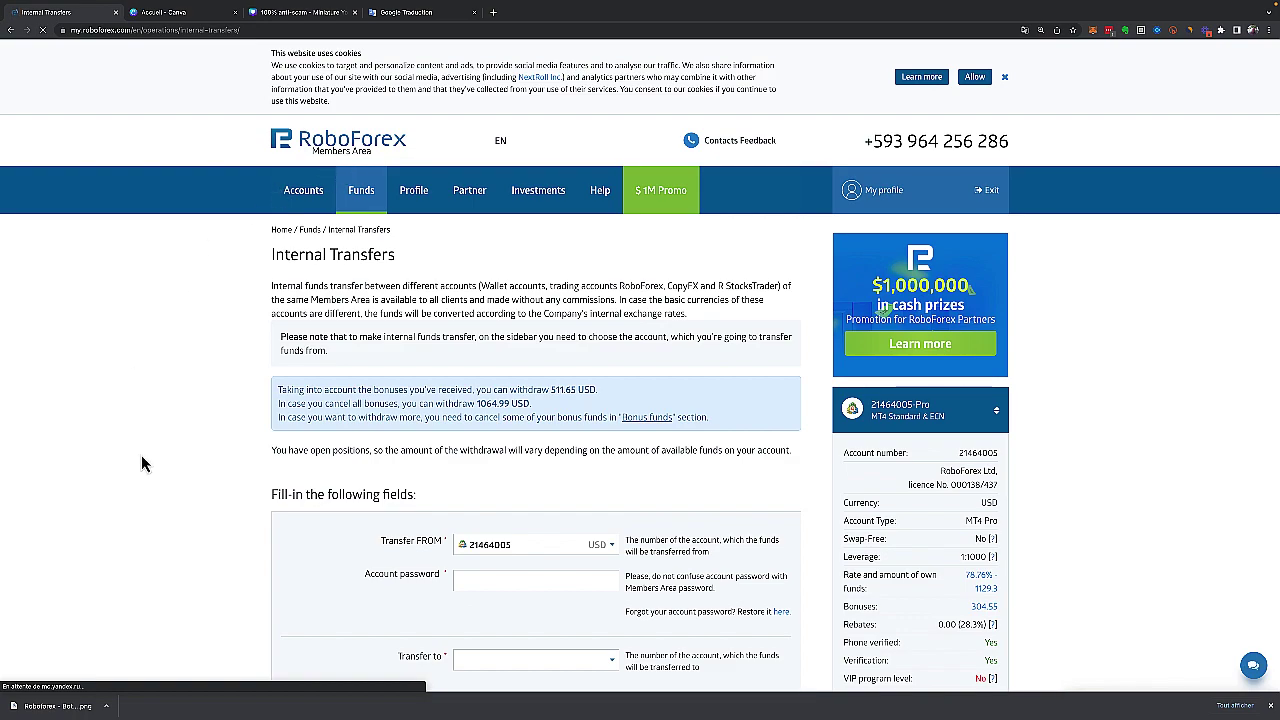
{"action": "scroll", "coordinate": [140, 456], "scroll_direction": "down", "scroll_amount": 1}
{"action": "scroll", "coordinate": [139, 457], "scroll_direction": "down", "scroll_amount": 3}
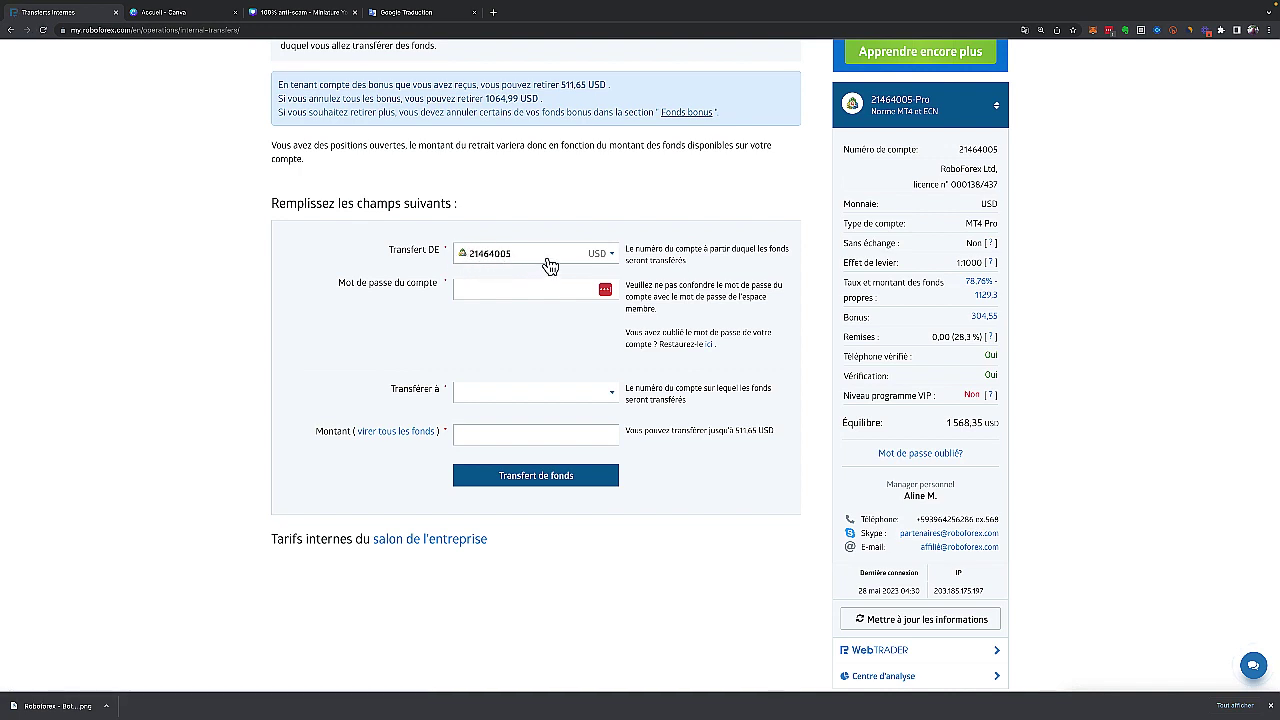
{"action": "left_click", "coordinate": [612, 256]}
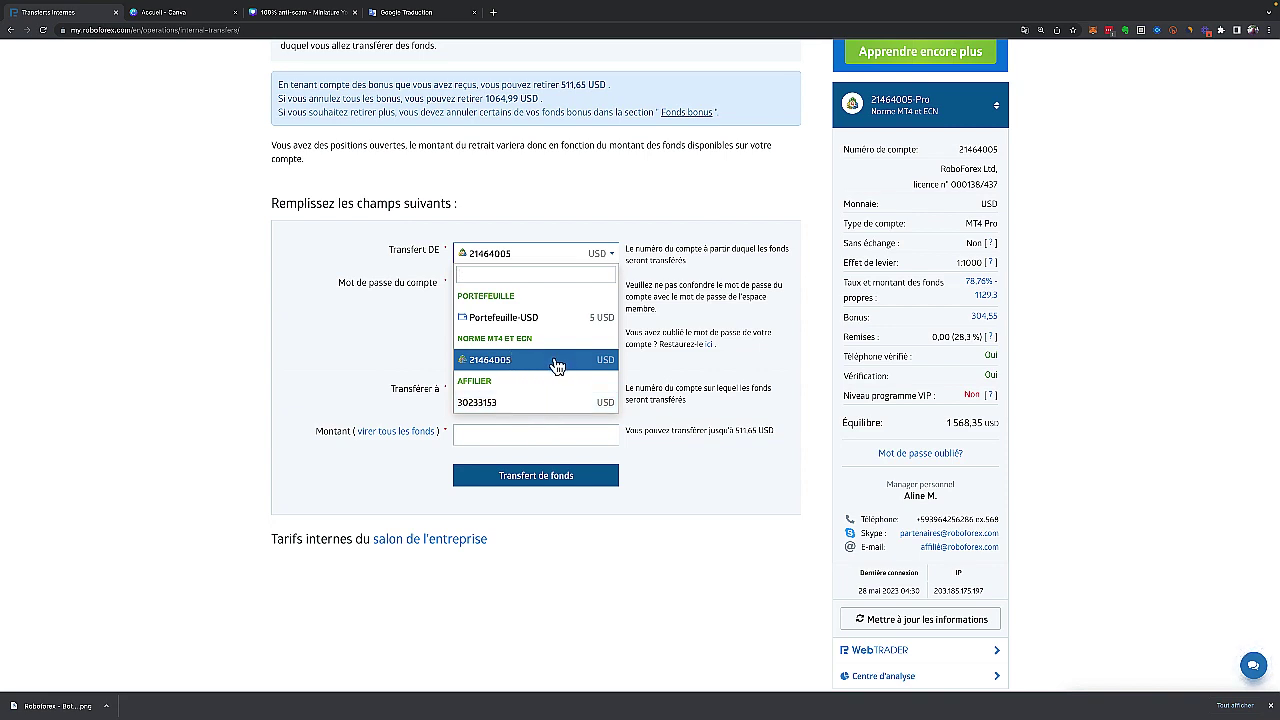
{"action": "left_click", "coordinate": [499, 363]}
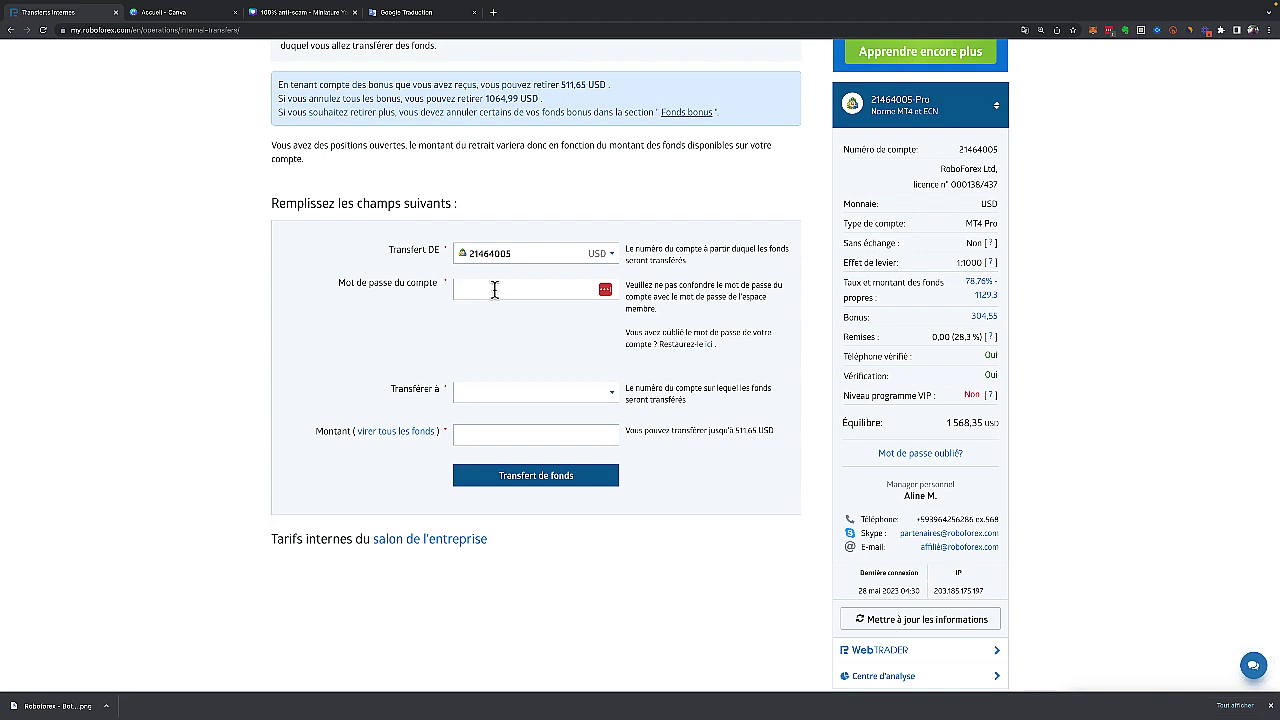
Set the transfer destination to Portefeuille-USD and make the amount field ready for entry.
{"action": "left_click", "coordinate": [613, 397]}
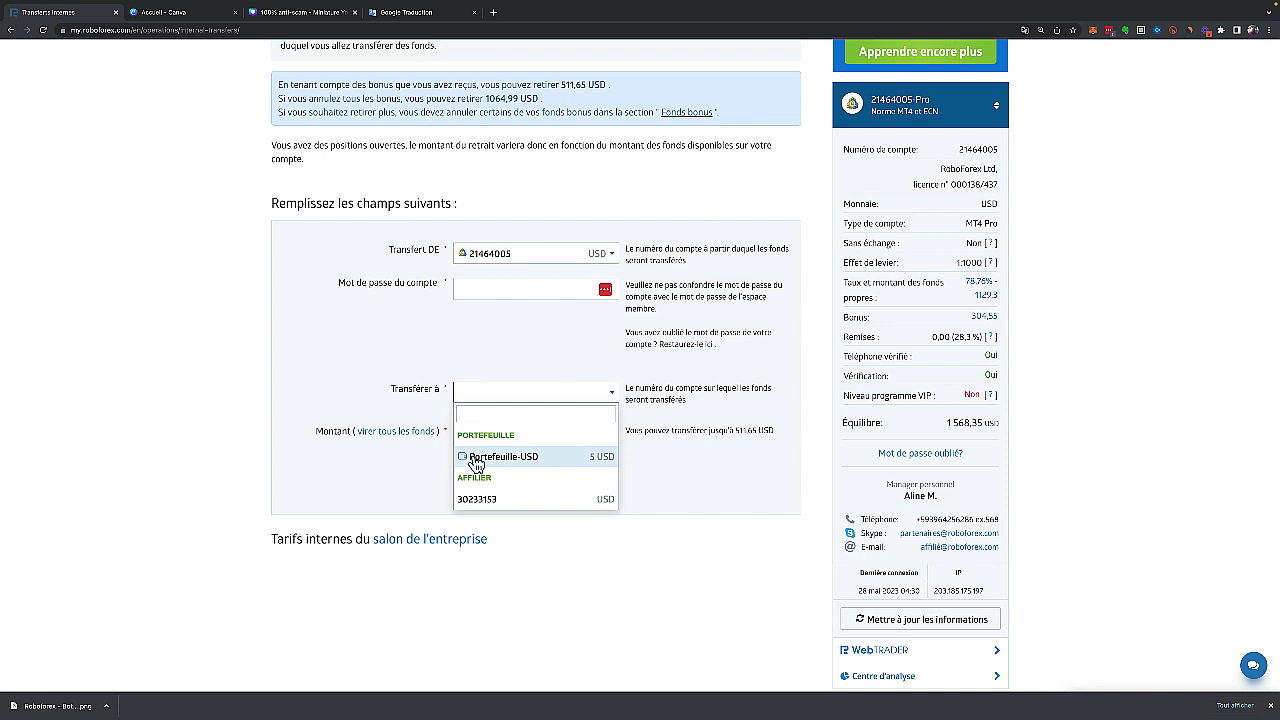
{"action": "left_click", "coordinate": [552, 460]}
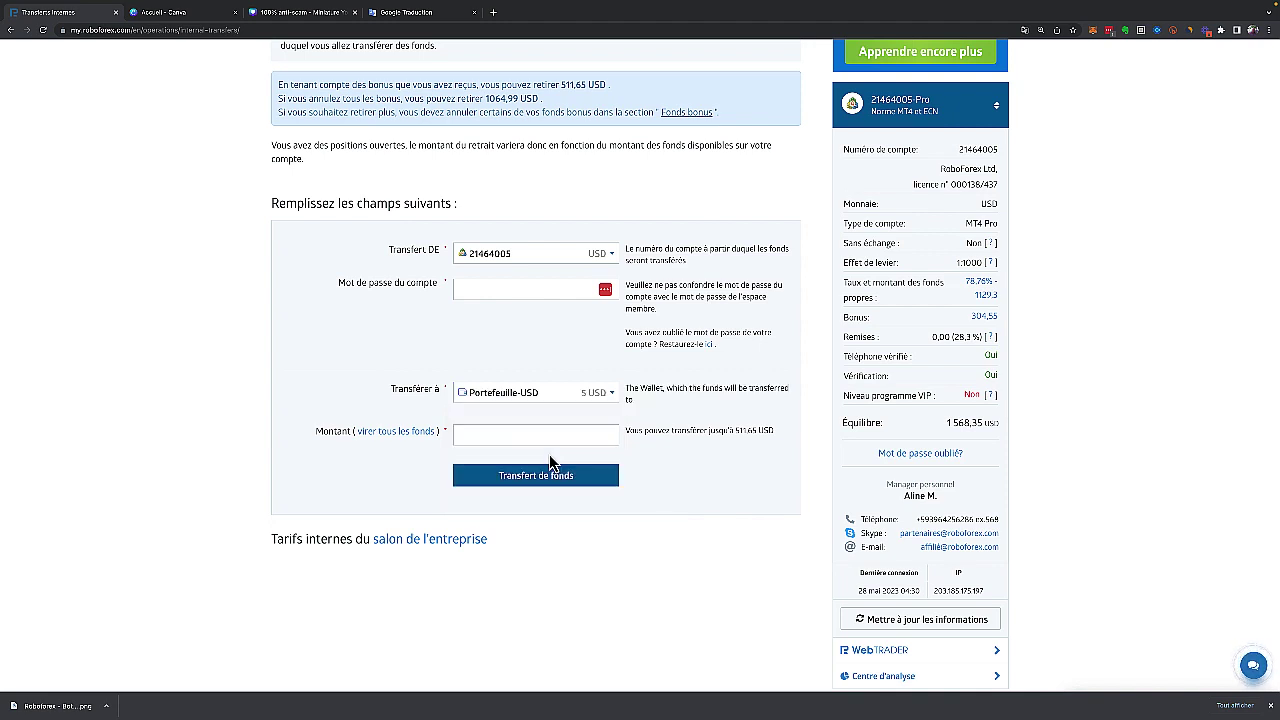
{"action": "left_click", "coordinate": [463, 434]}
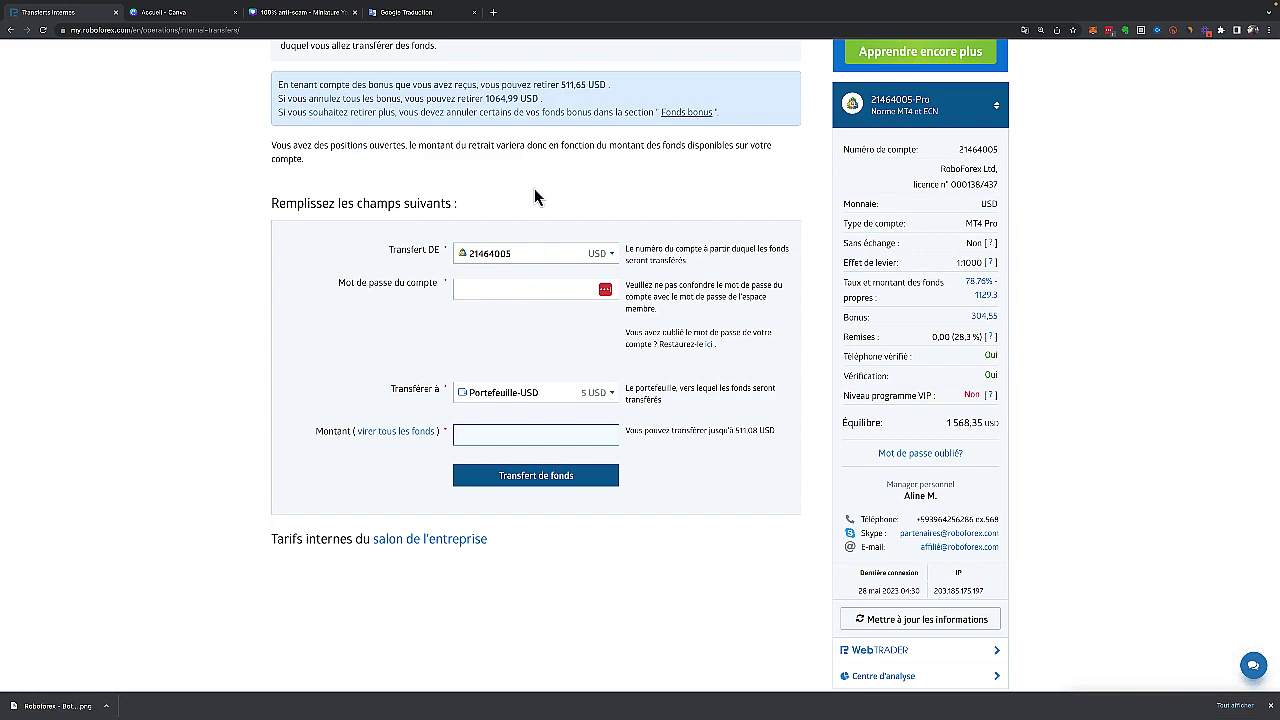
Start a new support ticket and set its question category to General Questions.
{"action": "scroll", "coordinate": [534, 197], "scroll_direction": "up", "scroll_amount": 5}
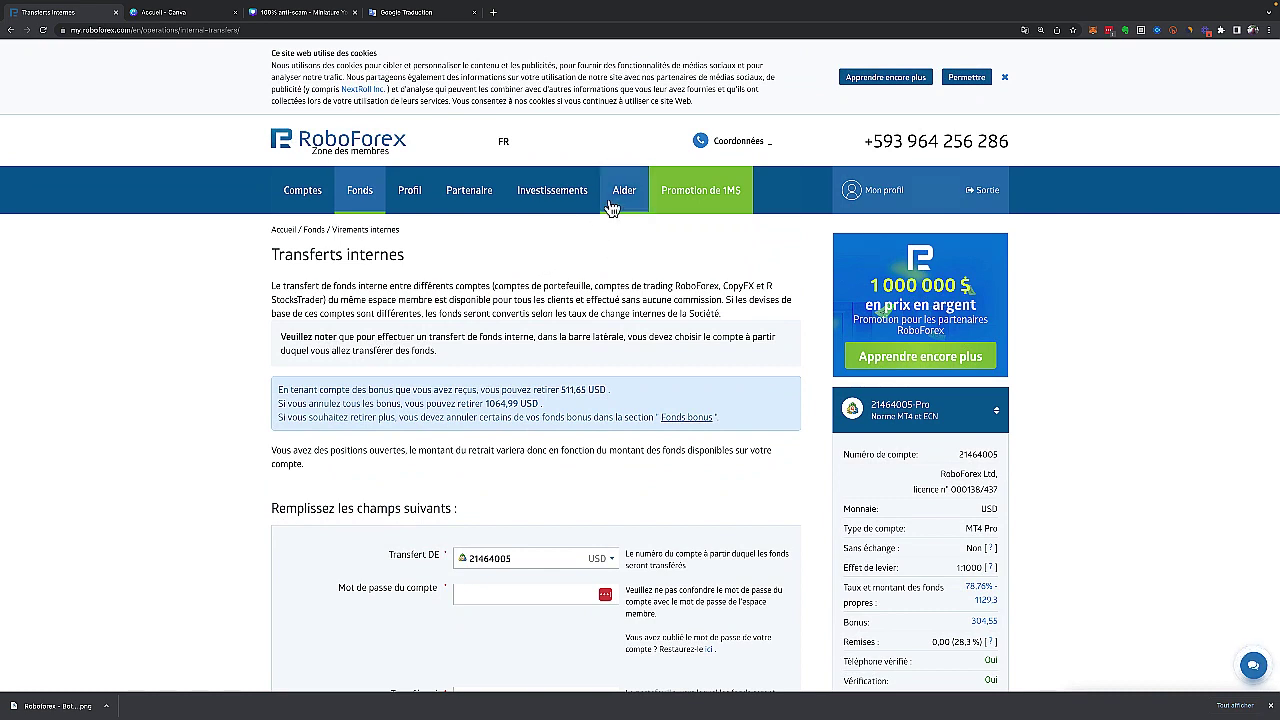
{"action": "mouse_move", "coordinate": [622, 196]}
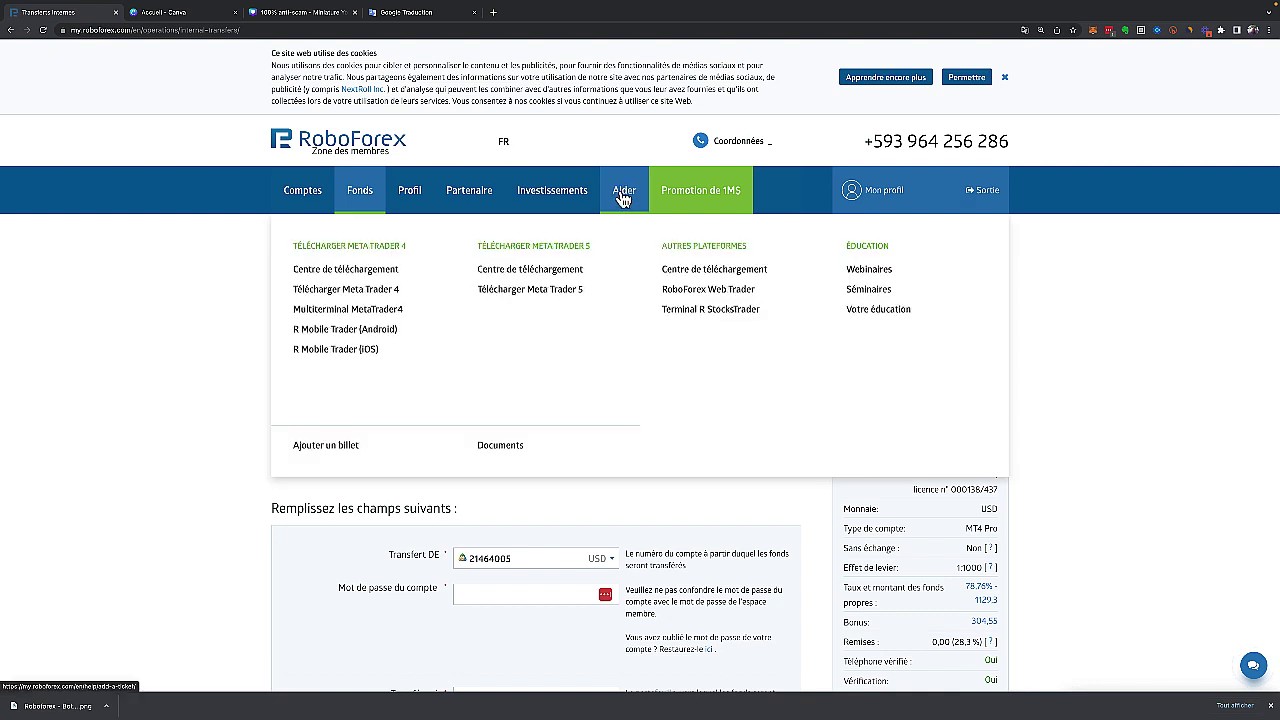
{"action": "left_click", "coordinate": [320, 452]}
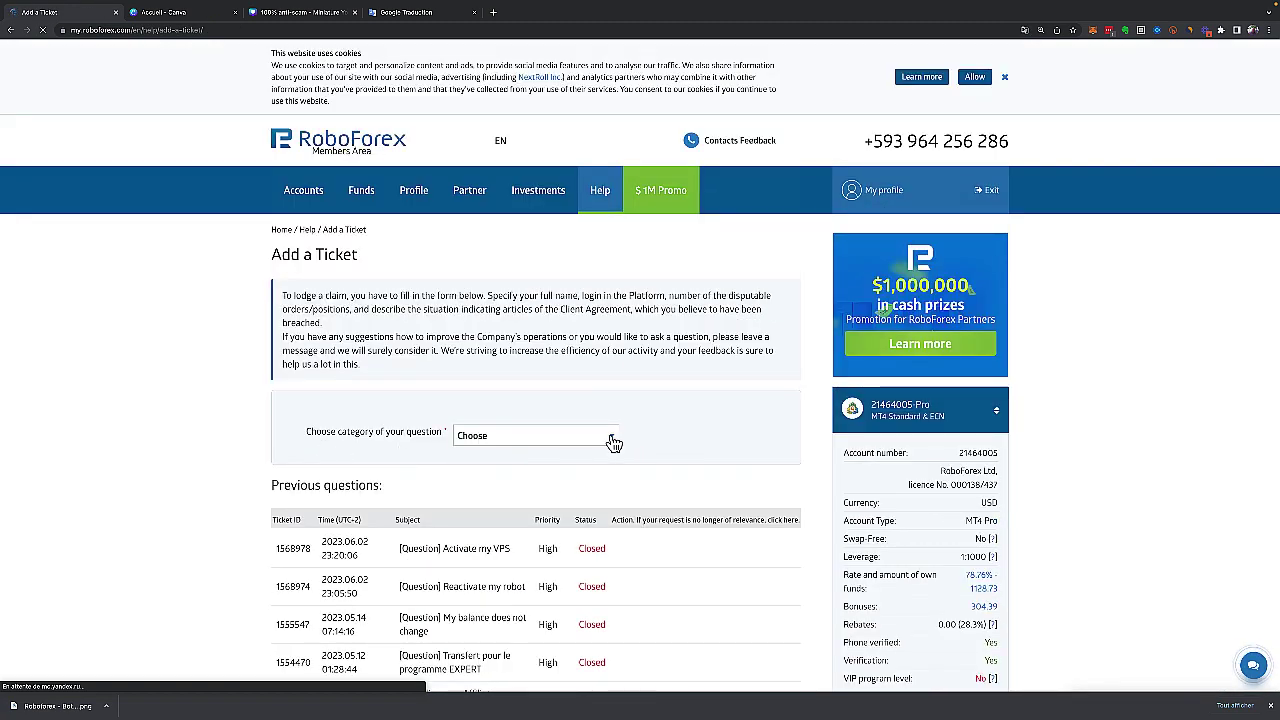
{"action": "left_click", "coordinate": [616, 443]}
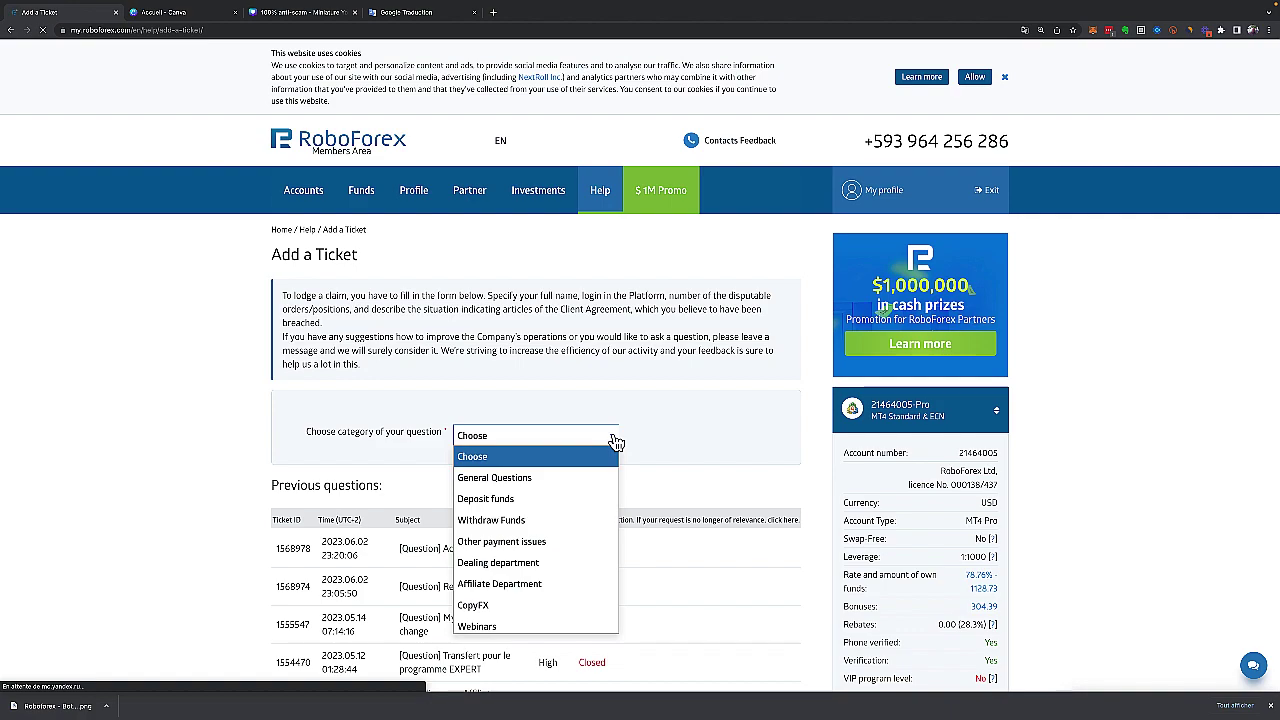
{"action": "left_click", "coordinate": [512, 479]}
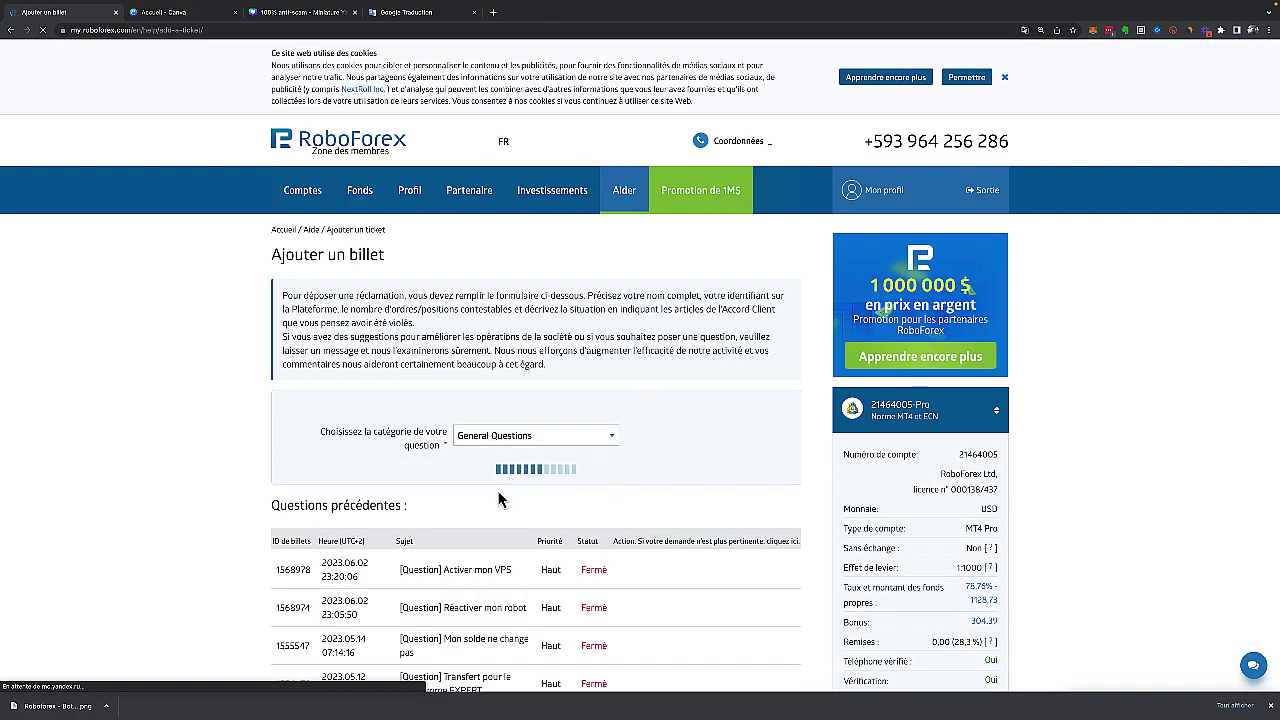
Set the ticket's priority to Haut.
{"action": "scroll", "coordinate": [523, 491], "scroll_direction": "down", "scroll_amount": 1}
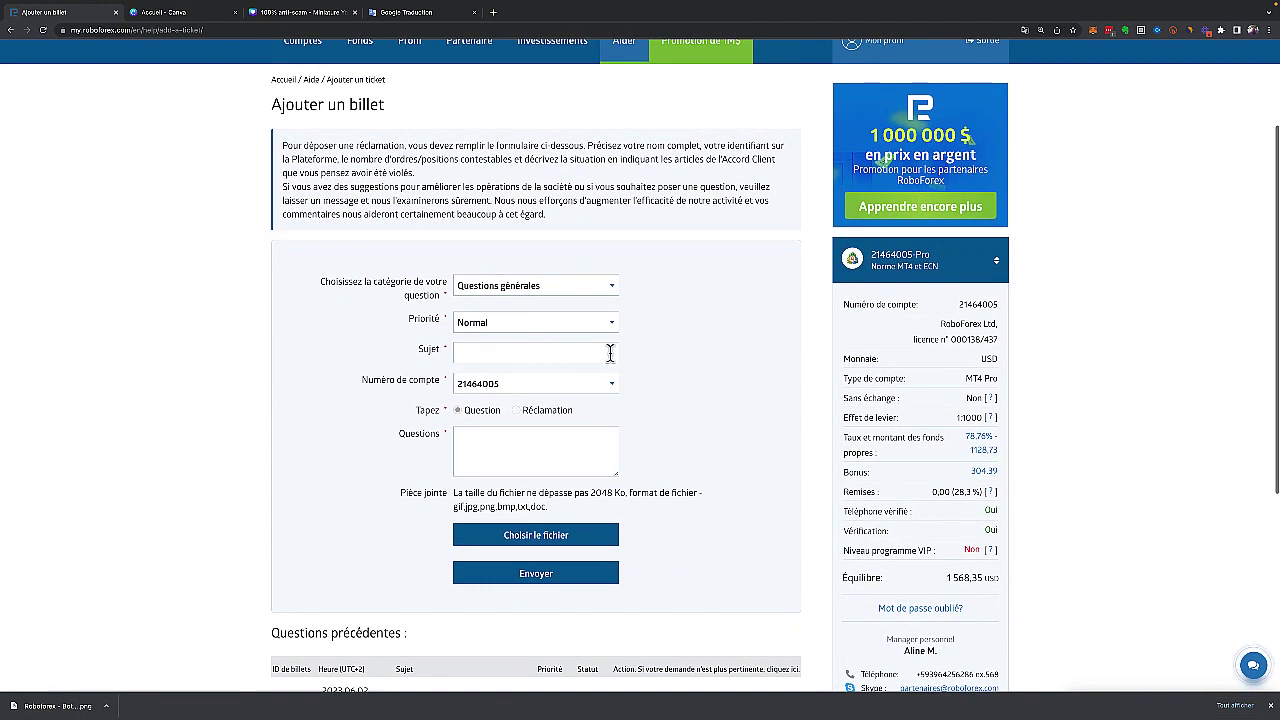
{"action": "left_click", "coordinate": [614, 330]}
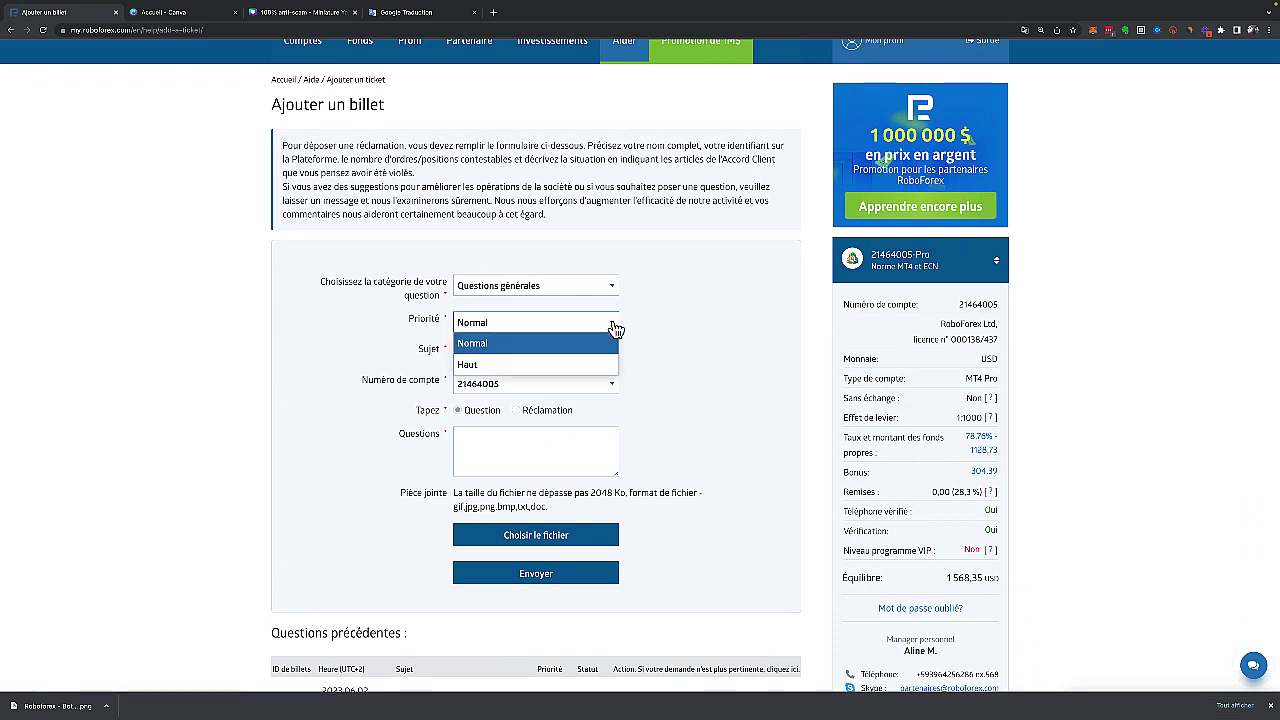
{"action": "left_click", "coordinate": [498, 366]}
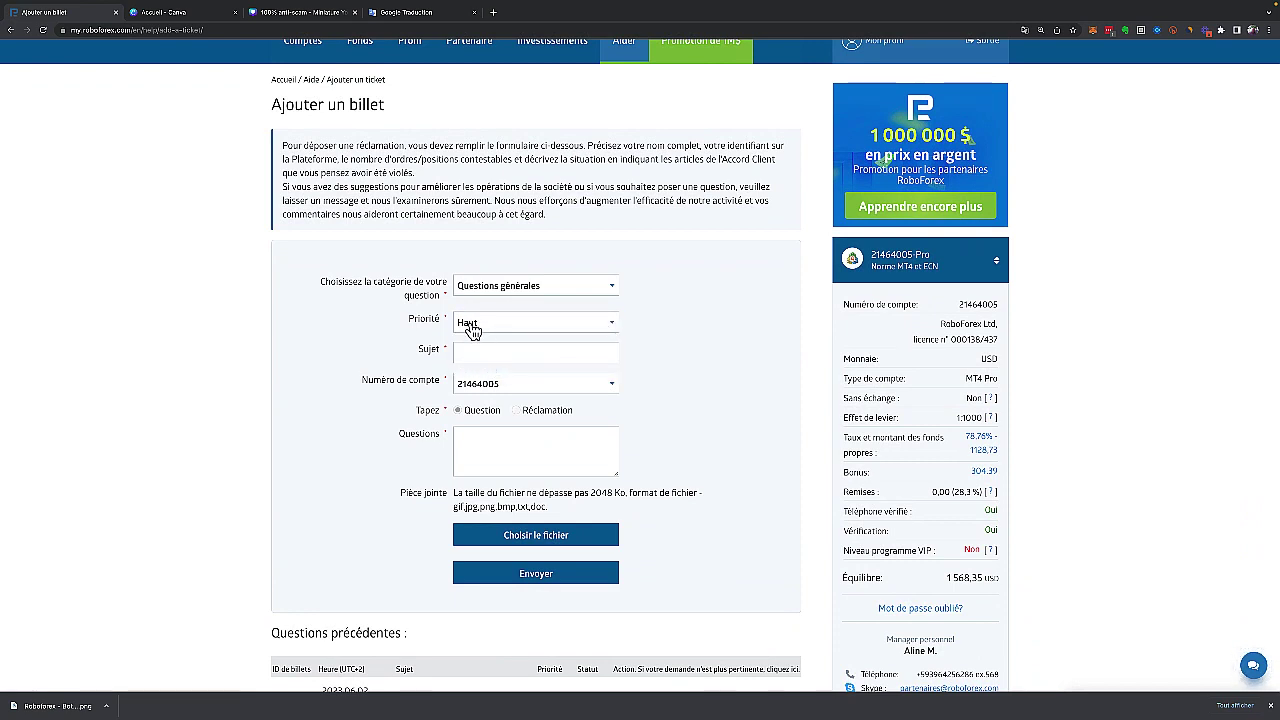
Copy the English subject "3 lots not reached - $5 on the Wallet USD" from Google Translate into the ticket's subject.
{"action": "left_click", "coordinate": [482, 352]}
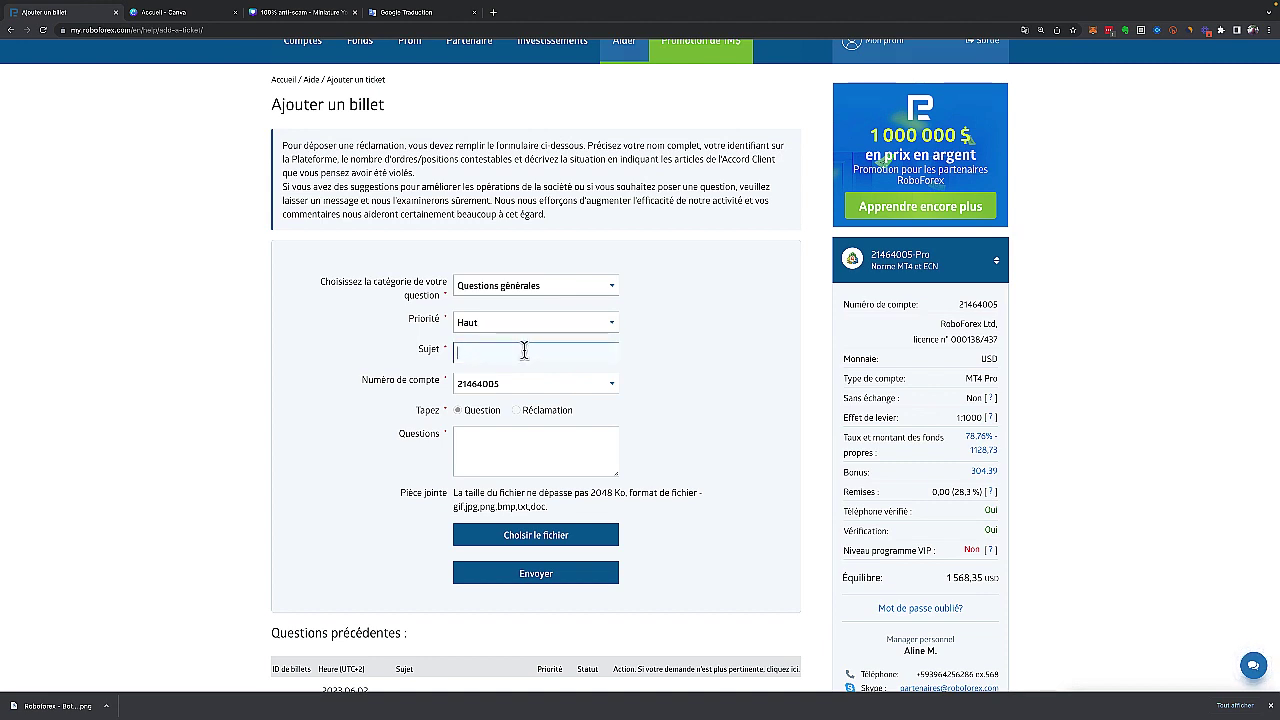
{"action": "left_click", "coordinate": [405, 14]}
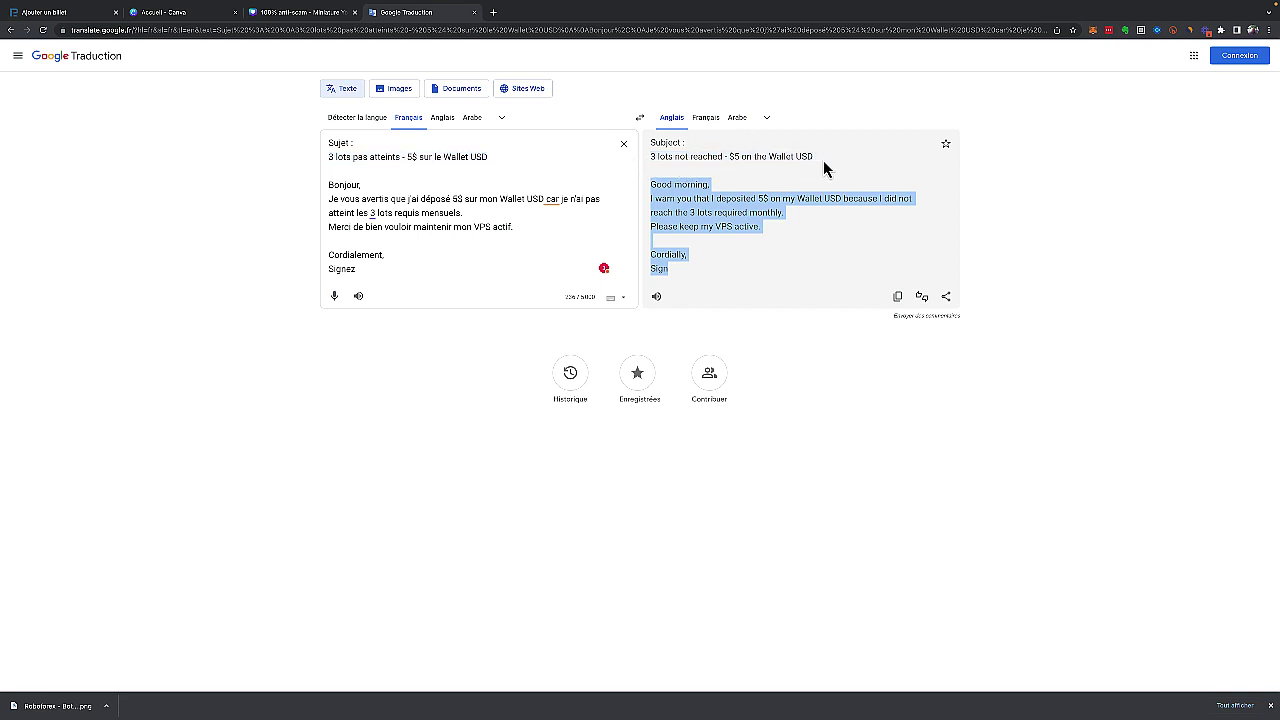
{"action": "left_click_drag", "start_coordinate": [650, 165], "coordinate": [823, 166]}
{"action": "right_click", "coordinate": [786, 165]}
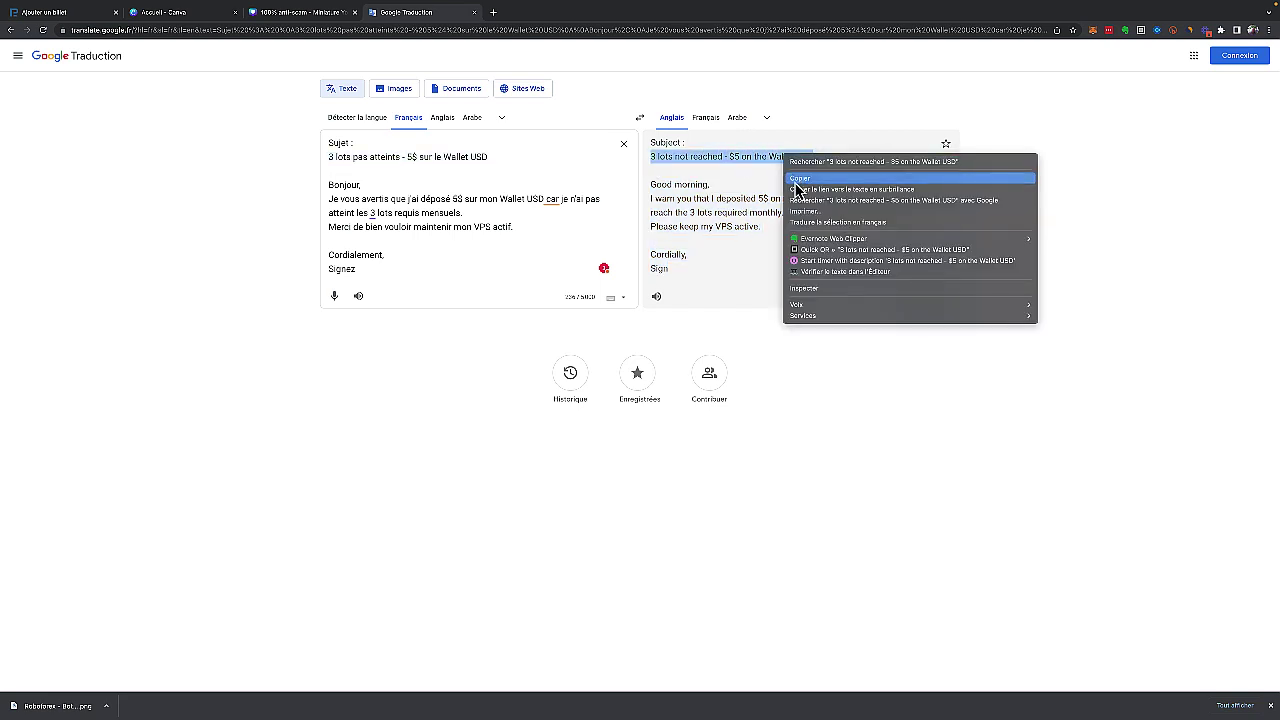
{"action": "left_click", "coordinate": [797, 174]}
{"action": "left_click", "coordinate": [70, 14]}
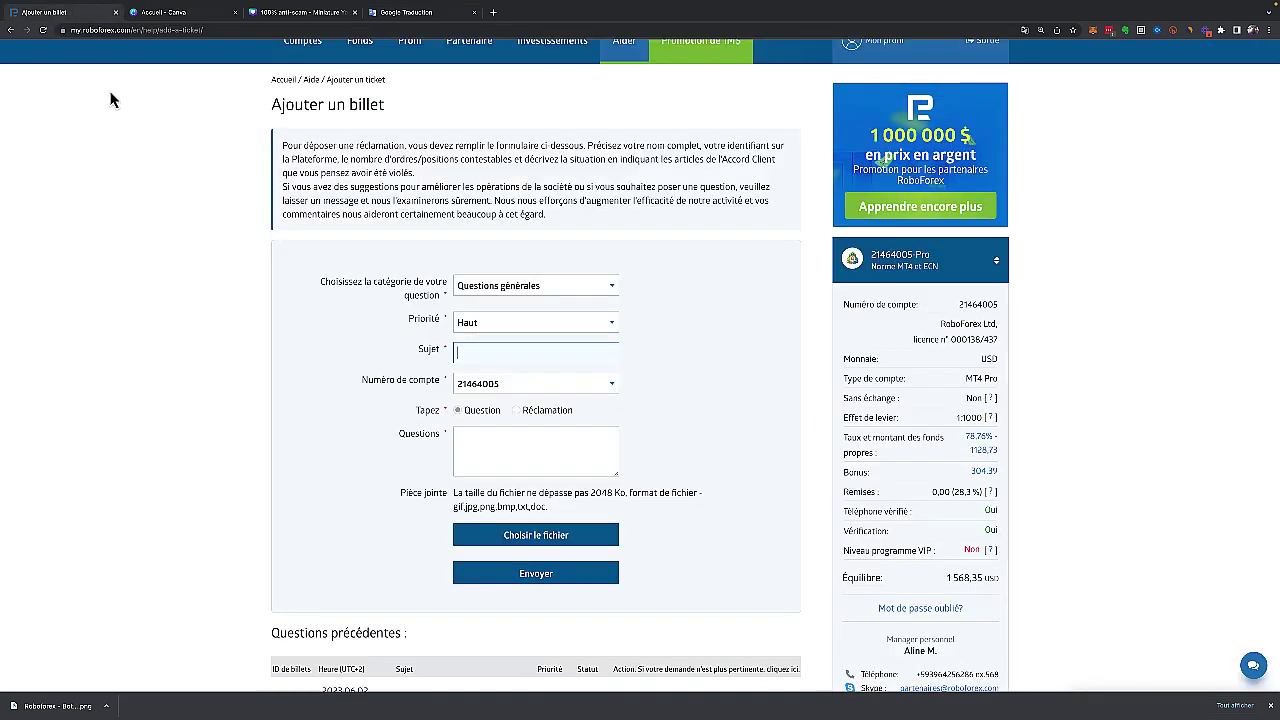
{"action": "right_click", "coordinate": [456, 349]}
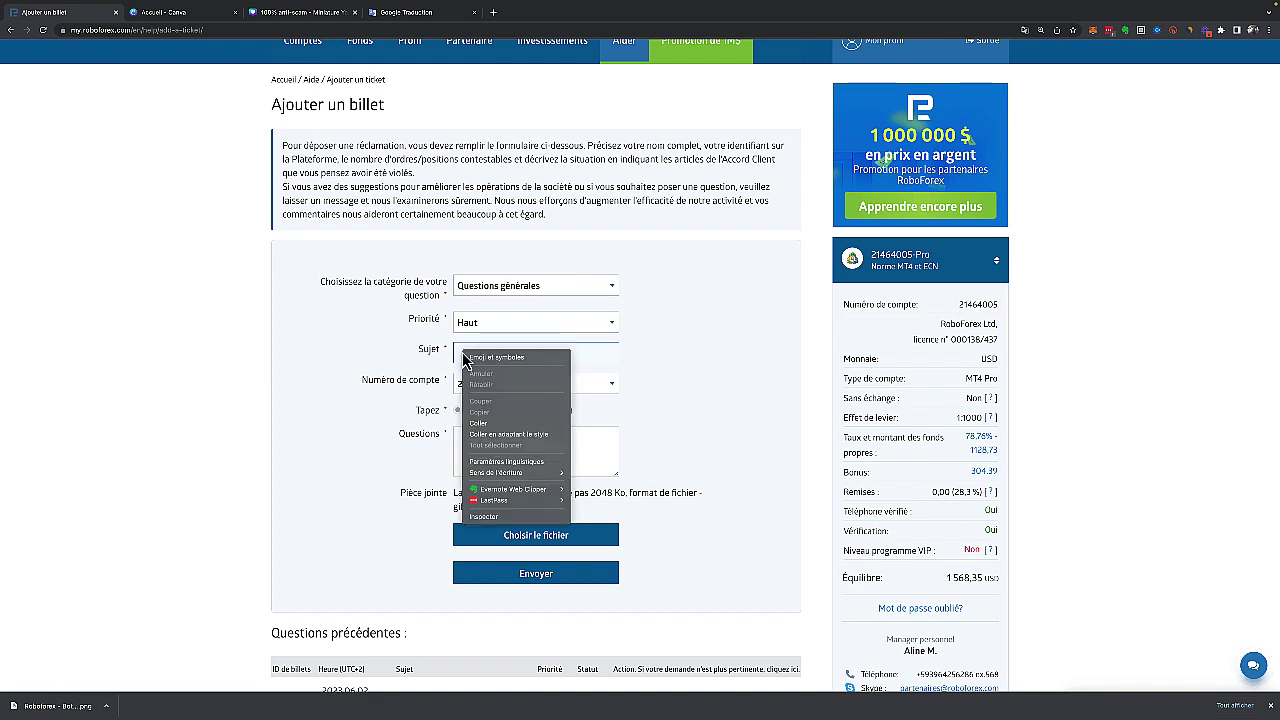
{"action": "left_click", "coordinate": [485, 430]}
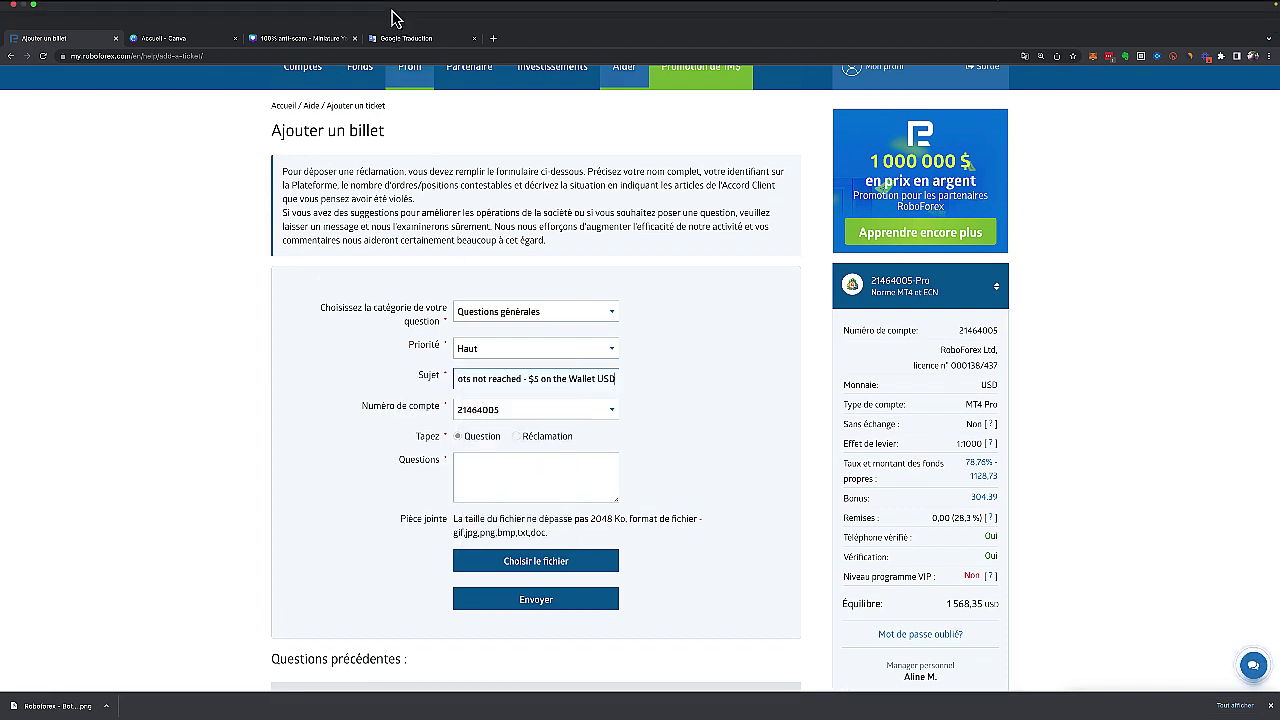
Copy the English message from "Good morning" to "Sign" in Google Translate into the ticket's question text.
{"action": "left_click", "coordinate": [388, 40]}
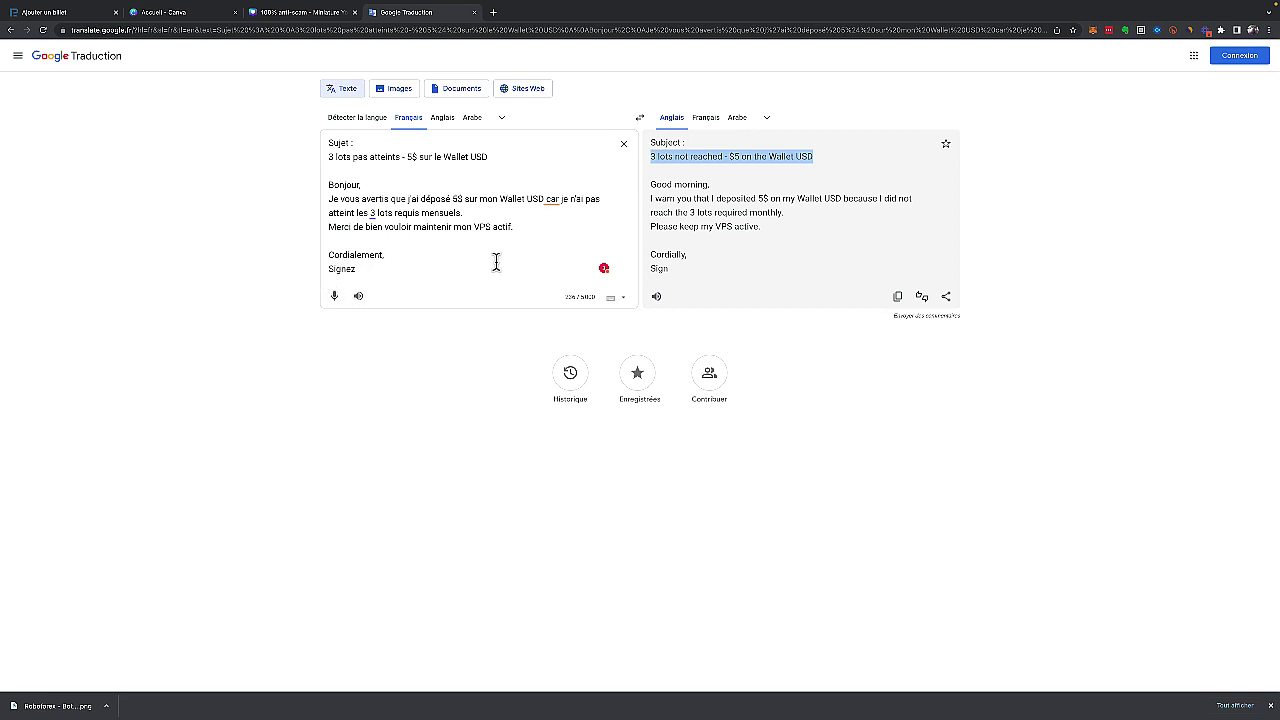
{"action": "left_click_drag", "start_coordinate": [649, 190], "coordinate": [676, 278]}
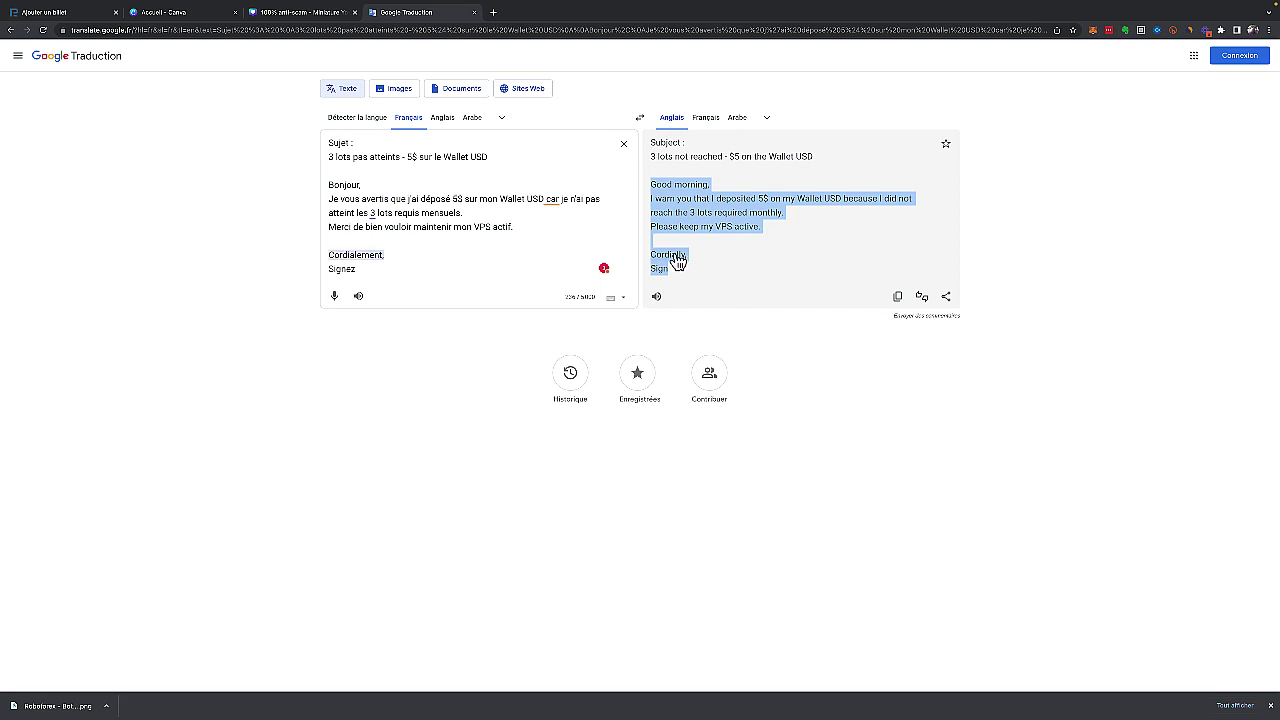
{"action": "right_click", "coordinate": [677, 262]}
{"action": "left_click", "coordinate": [696, 282]}
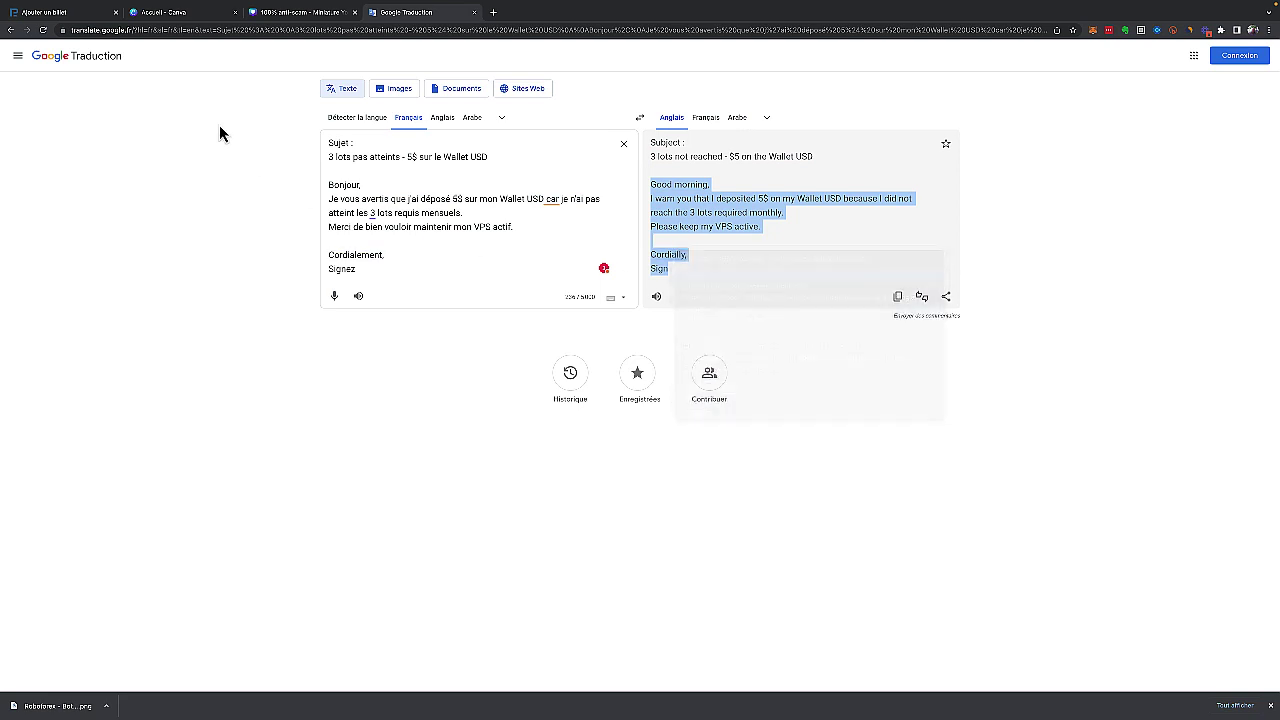
{"action": "left_click", "coordinate": [30, 13]}
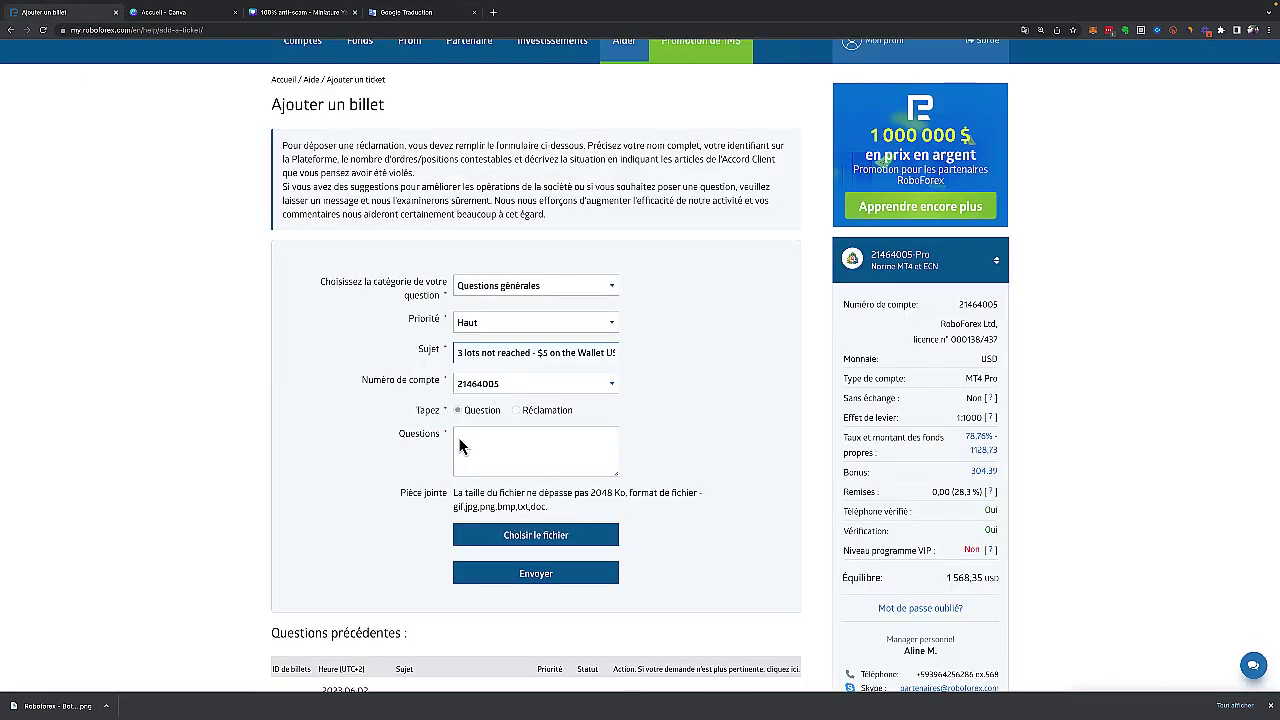
{"action": "right_click", "coordinate": [460, 446]}
{"action": "left_click", "coordinate": [488, 520]}
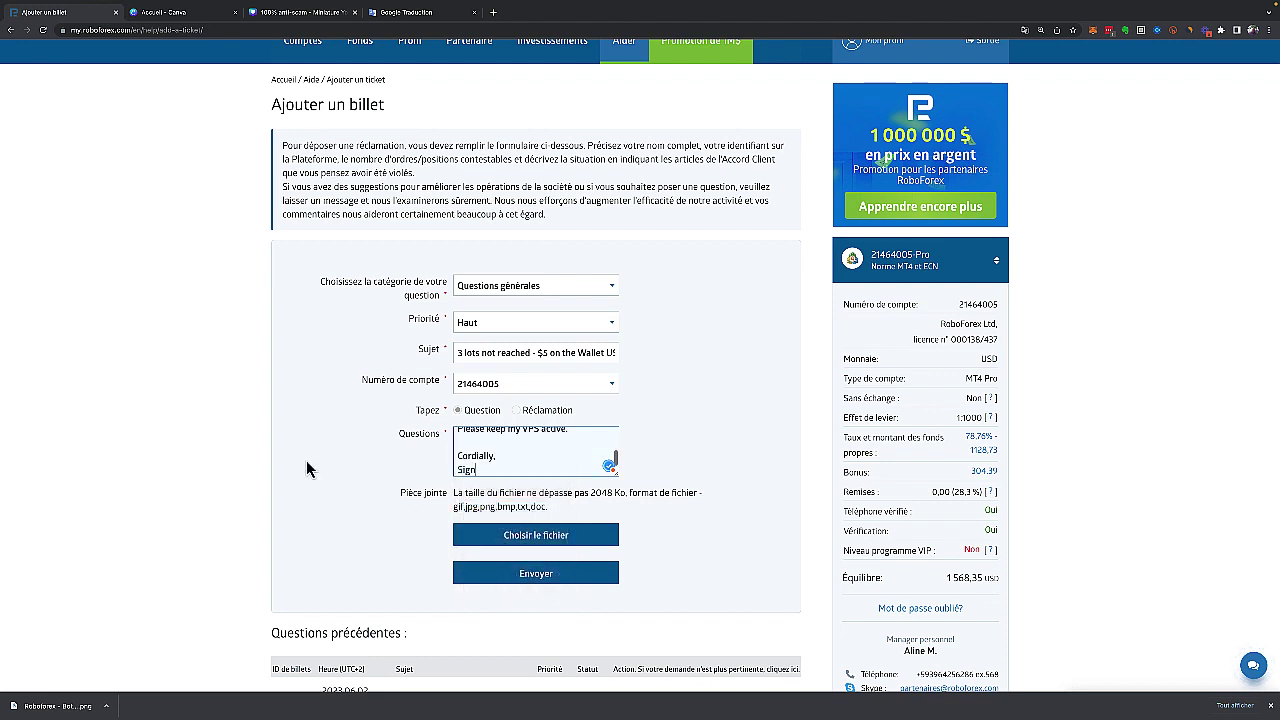
Enlarge the question text box to fit the whole message and review the completed ticket form.
{"action": "scroll", "coordinate": [508, 451], "scroll_direction": "up", "scroll_amount": 10}
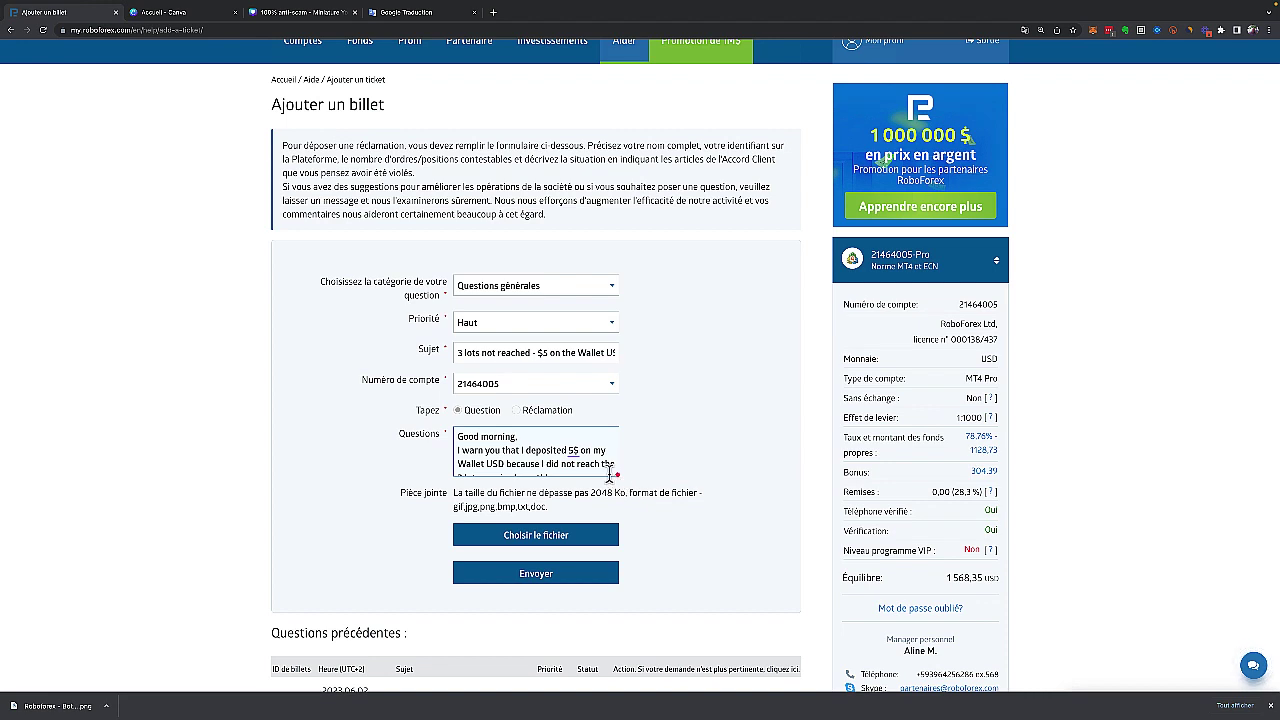
{"action": "left_click_drag", "start_coordinate": [607, 465], "coordinate": [648, 547]}
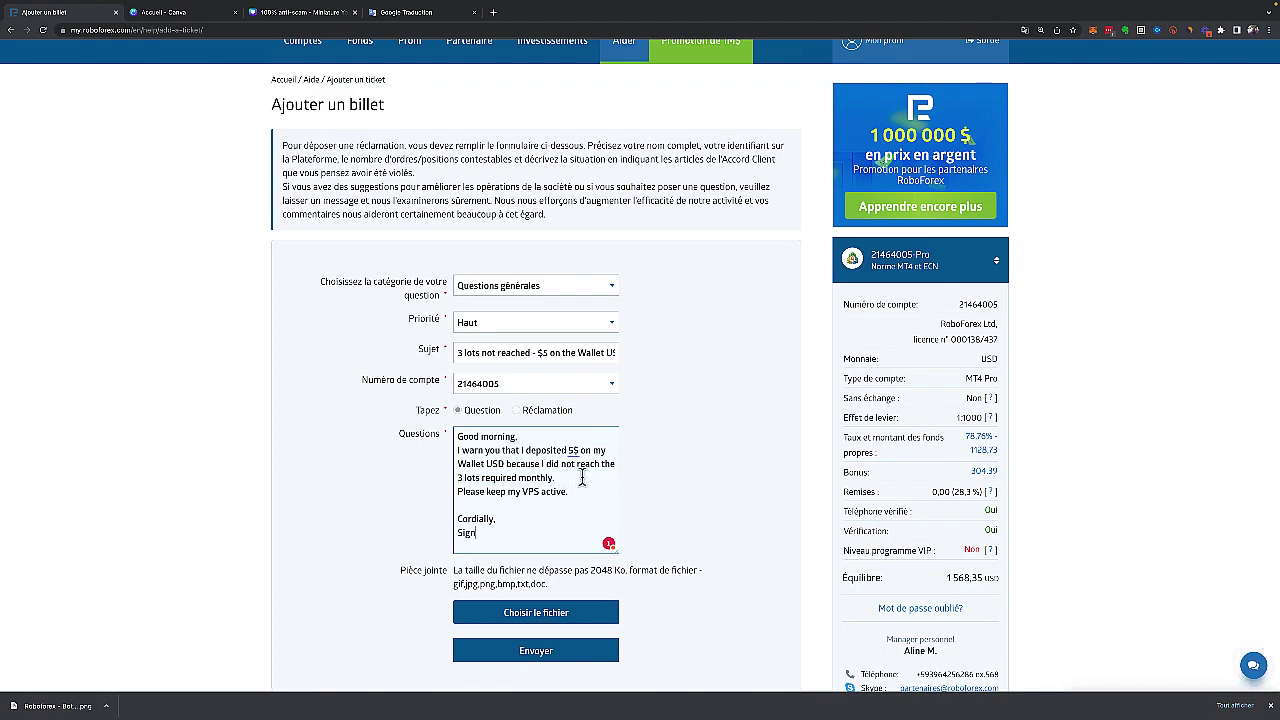
{"action": "scroll", "coordinate": [494, 494], "scroll_direction": "down", "scroll_amount": 2}
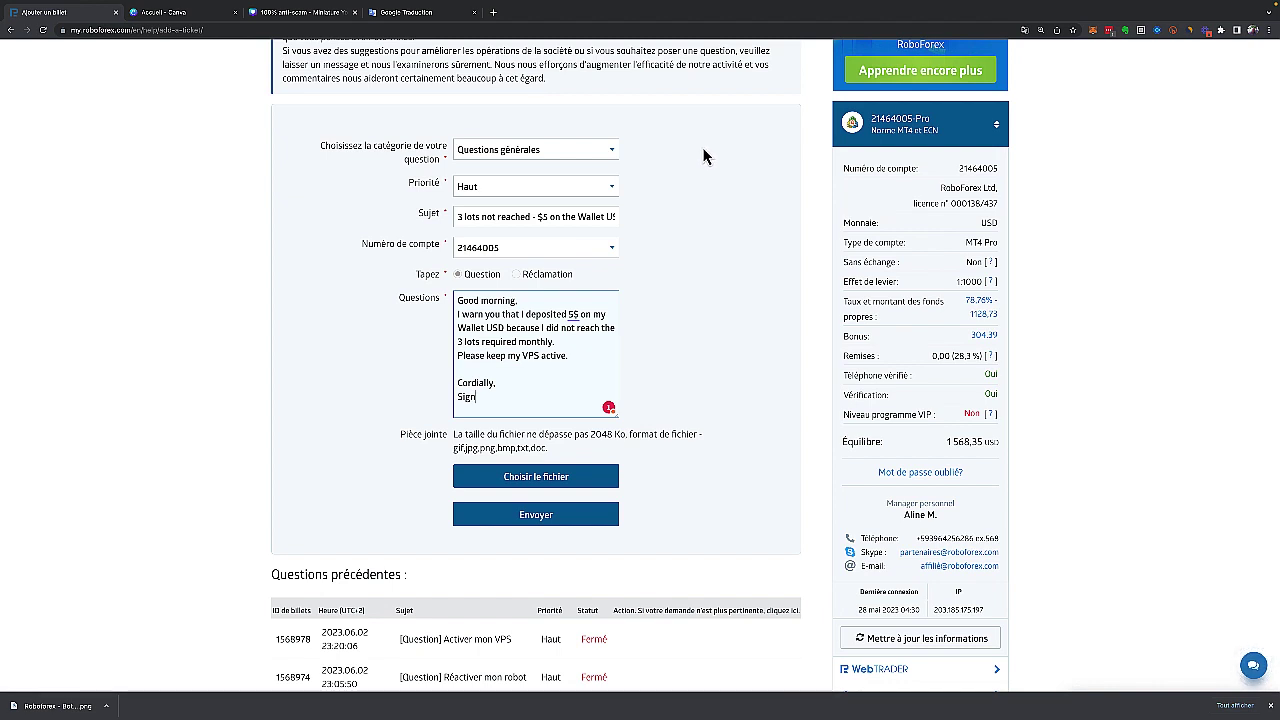
Open the profile's VPS server 2.0 page (Votre serveur VPS 2.0).
{"action": "scroll", "coordinate": [703, 156], "scroll_direction": "up", "scroll_amount": 3}
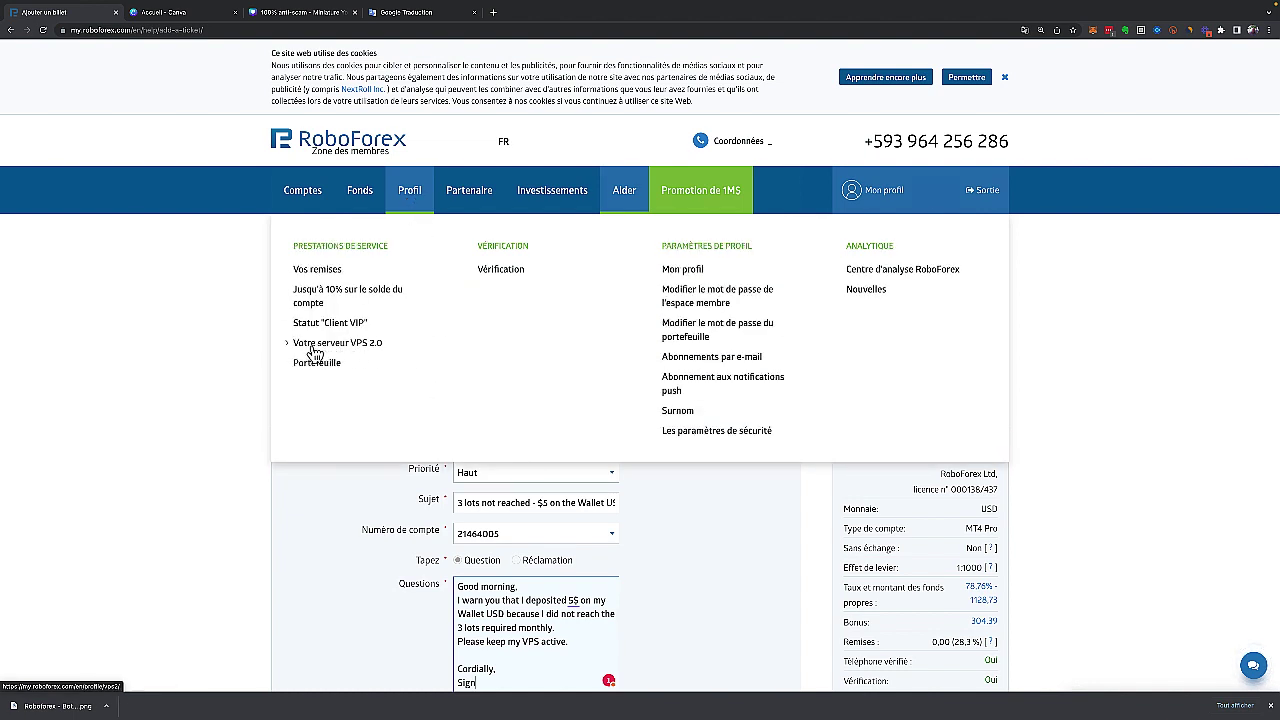
{"action": "left_click", "coordinate": [349, 351]}
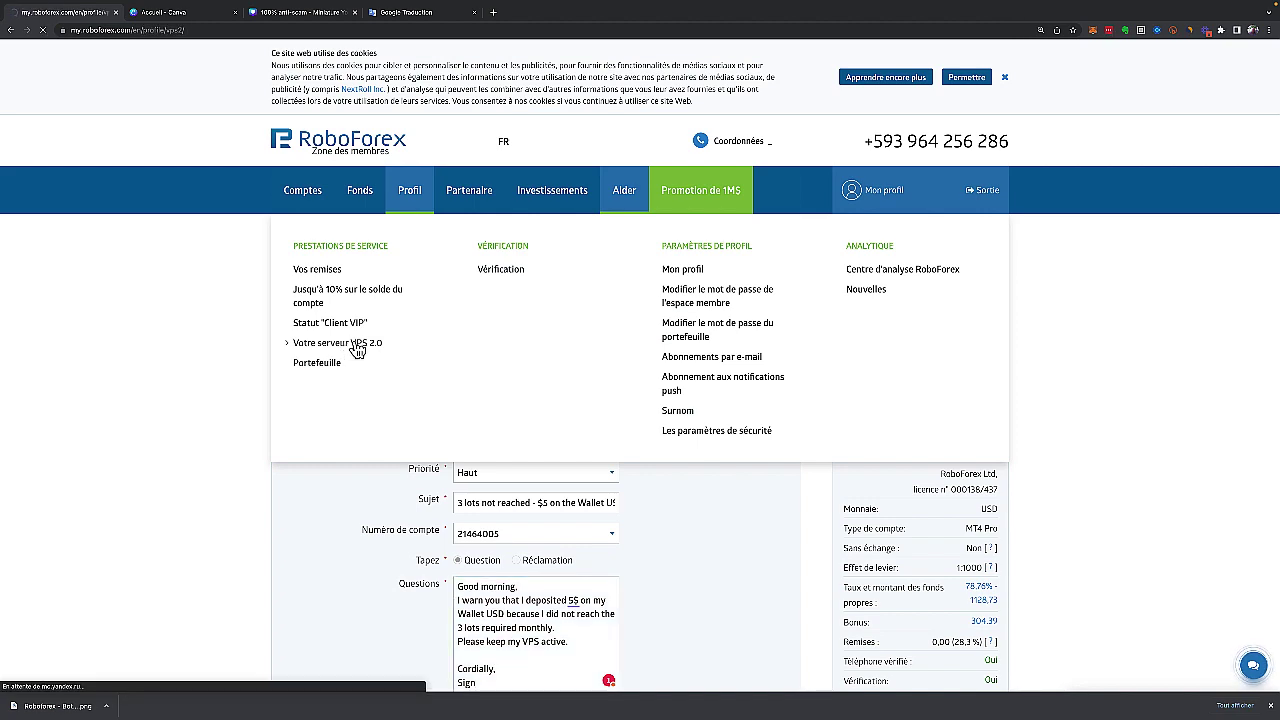